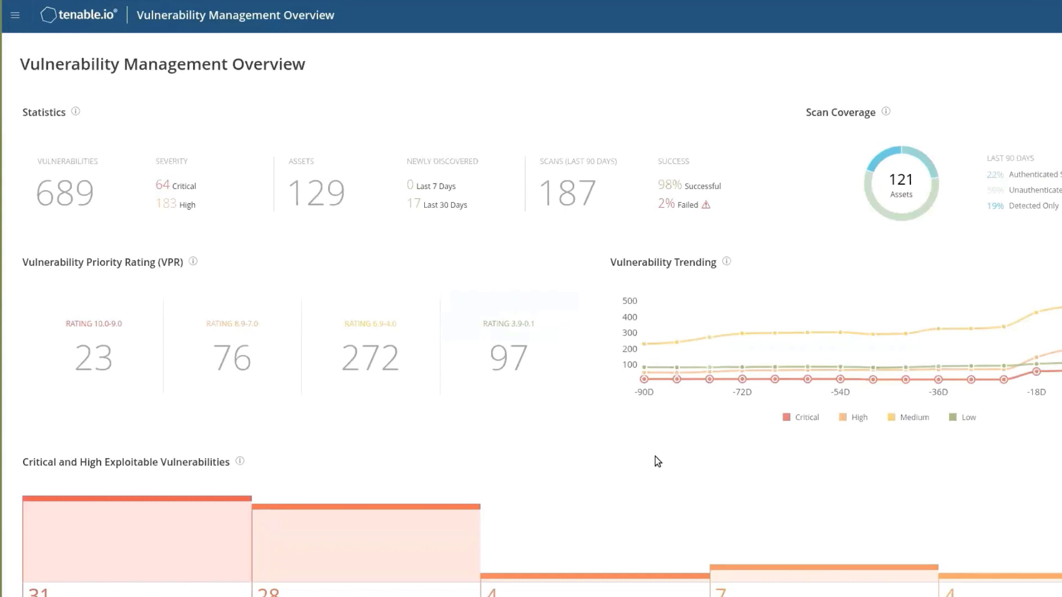
Examine the My Azure connector's details in the connector settings, including the time units available for its scheduled import.
click(14, 15)
click(39, 550)
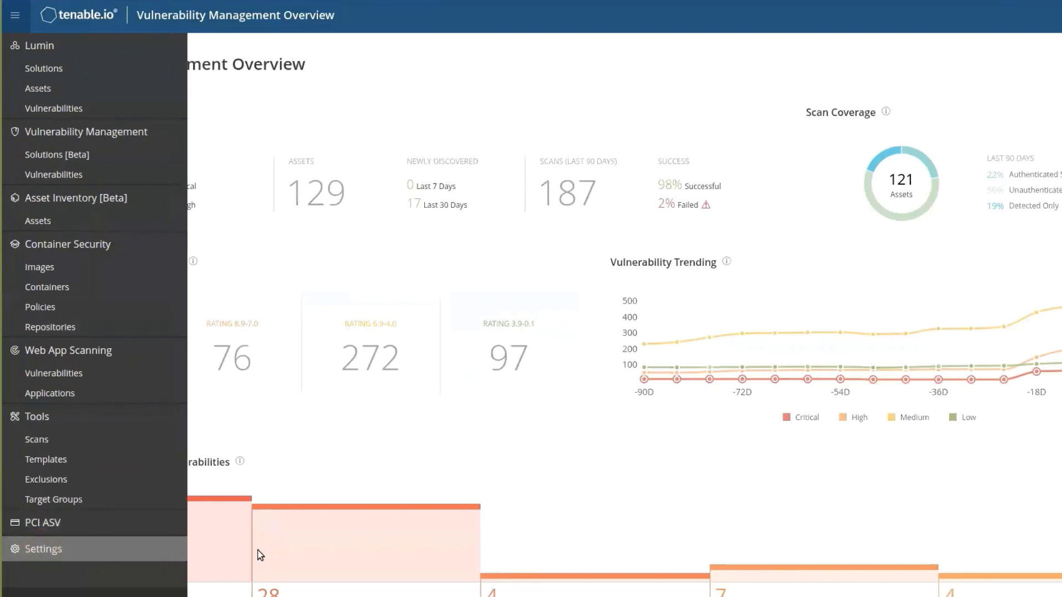
click(90, 468)
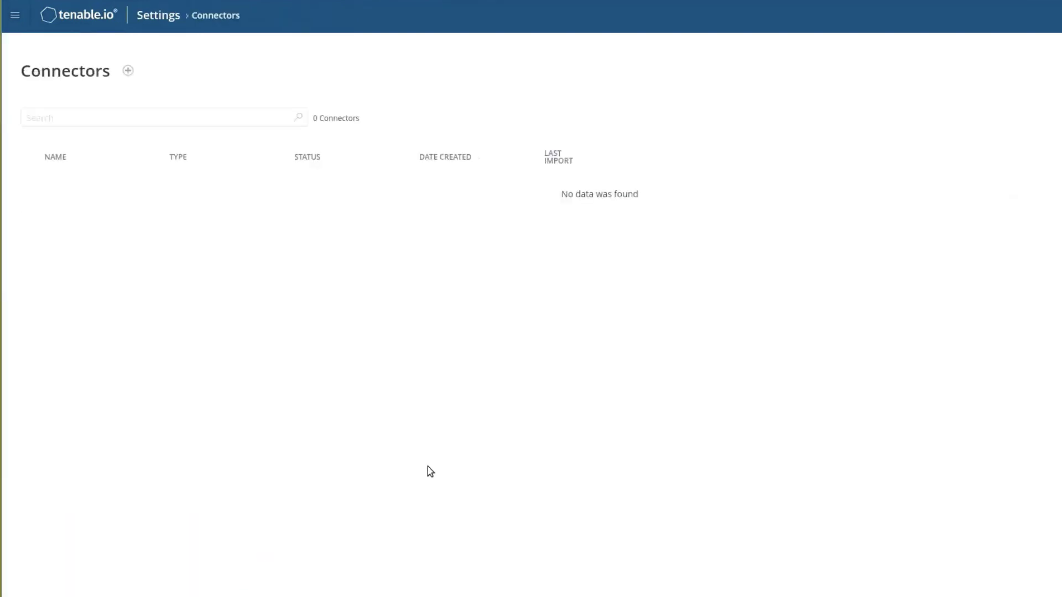
click(70, 211)
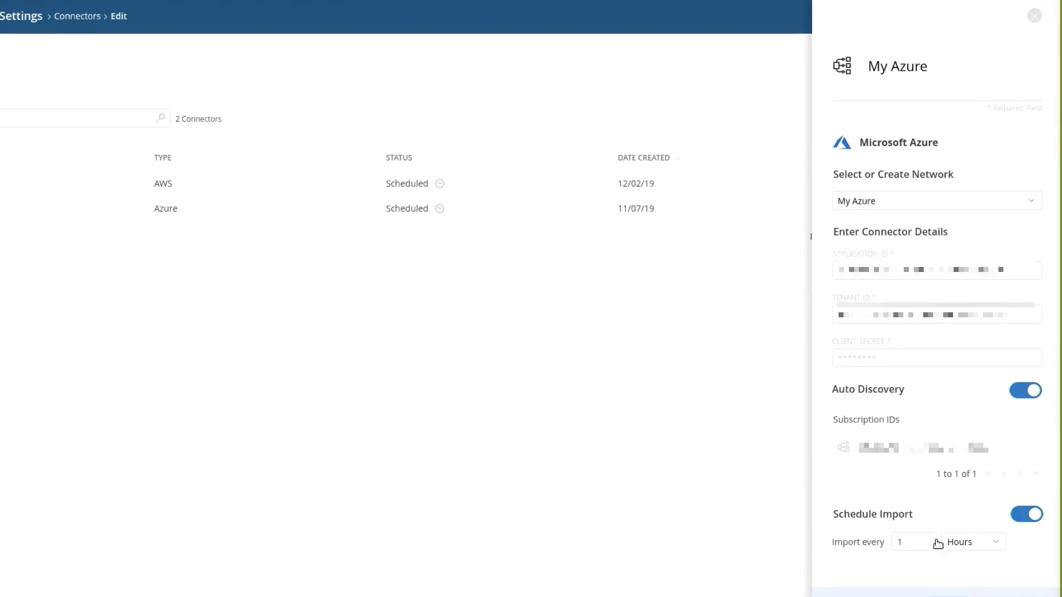
click(960, 542)
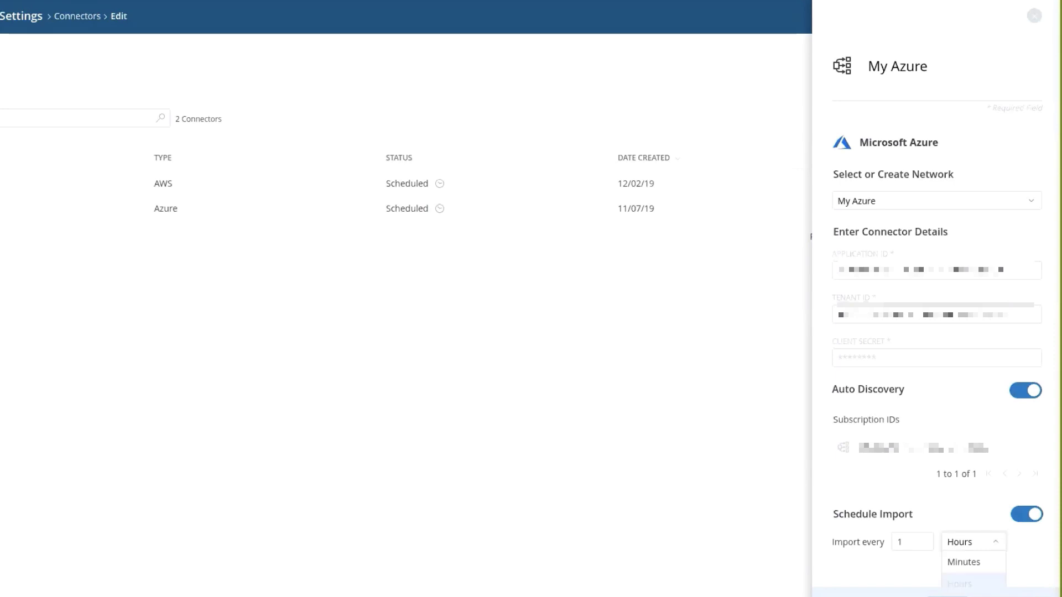
click(1034, 16)
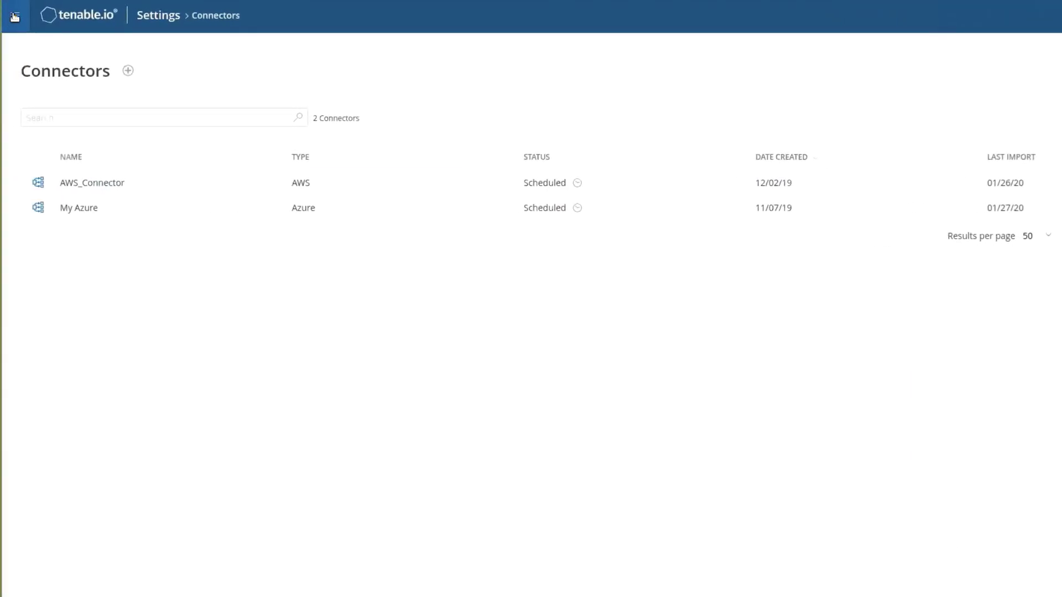
Filter the asset inventory to assets whose Source contains Azure Connector.
click(14, 17)
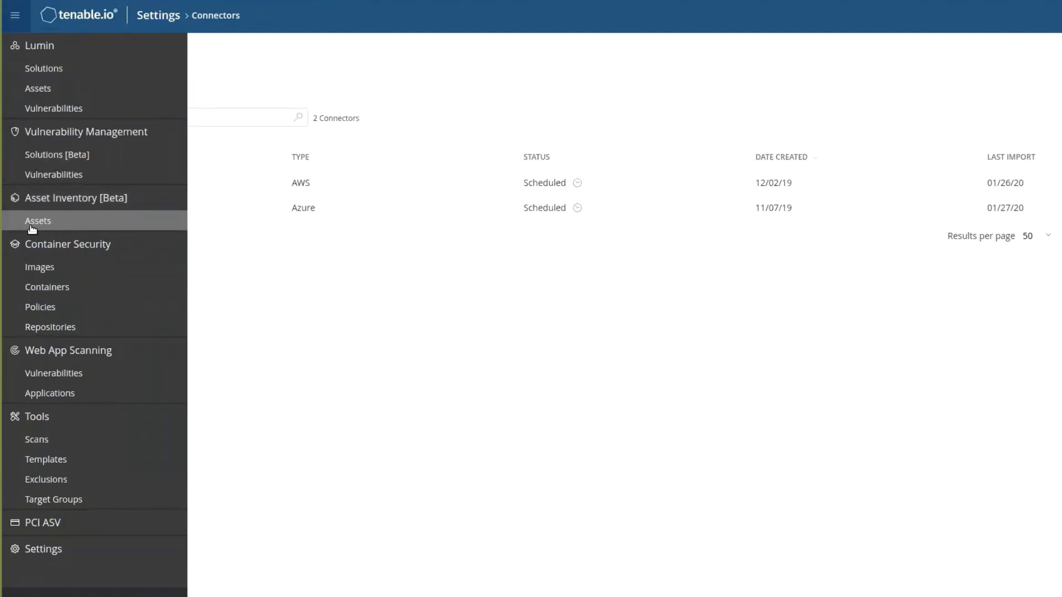
click(32, 224)
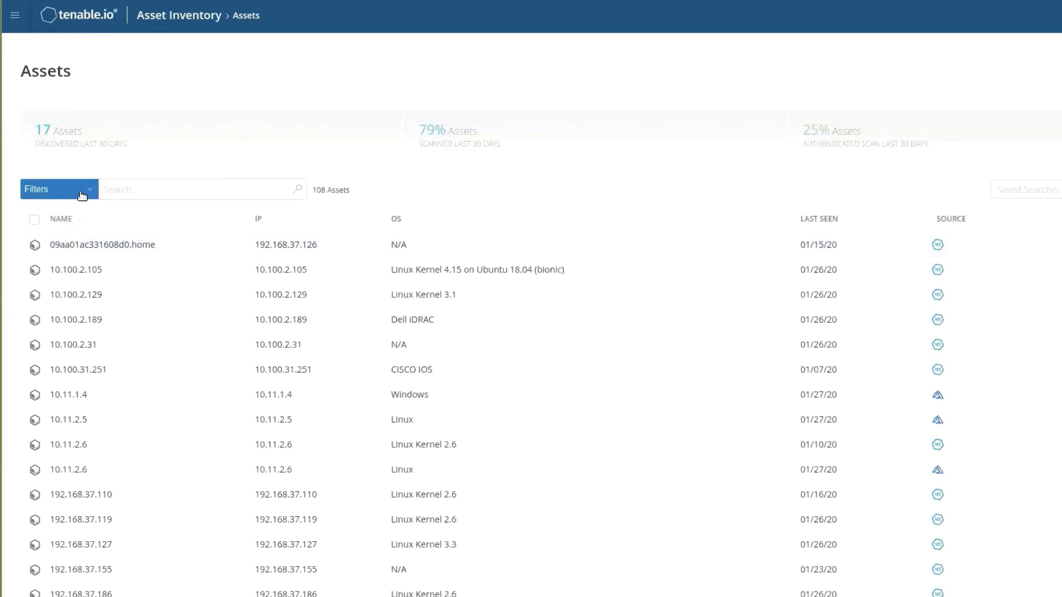
click(82, 191)
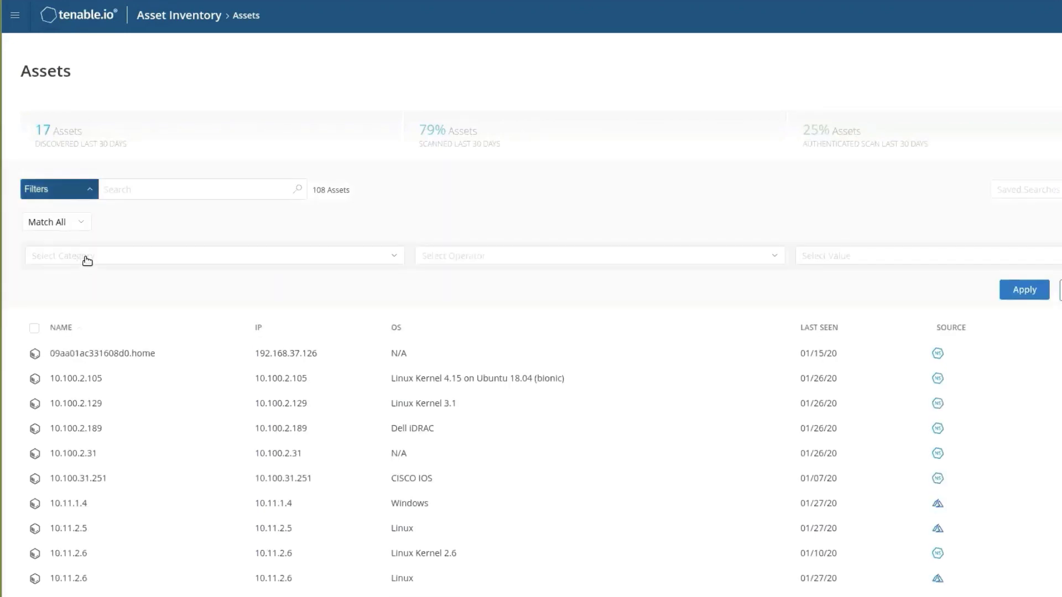
click(85, 258)
text(Sou)
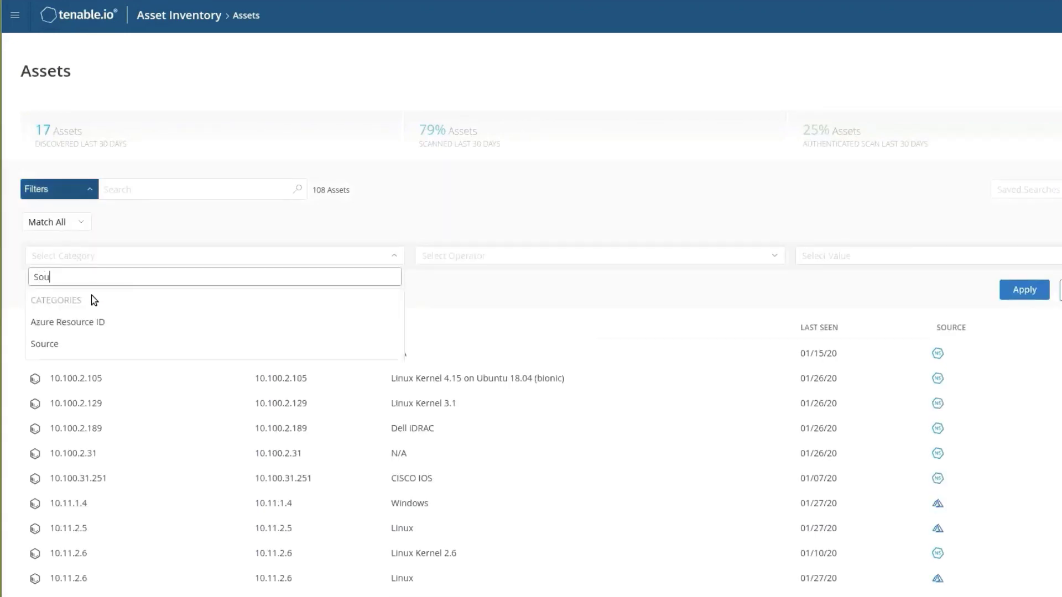
text(rce)
click(78, 345)
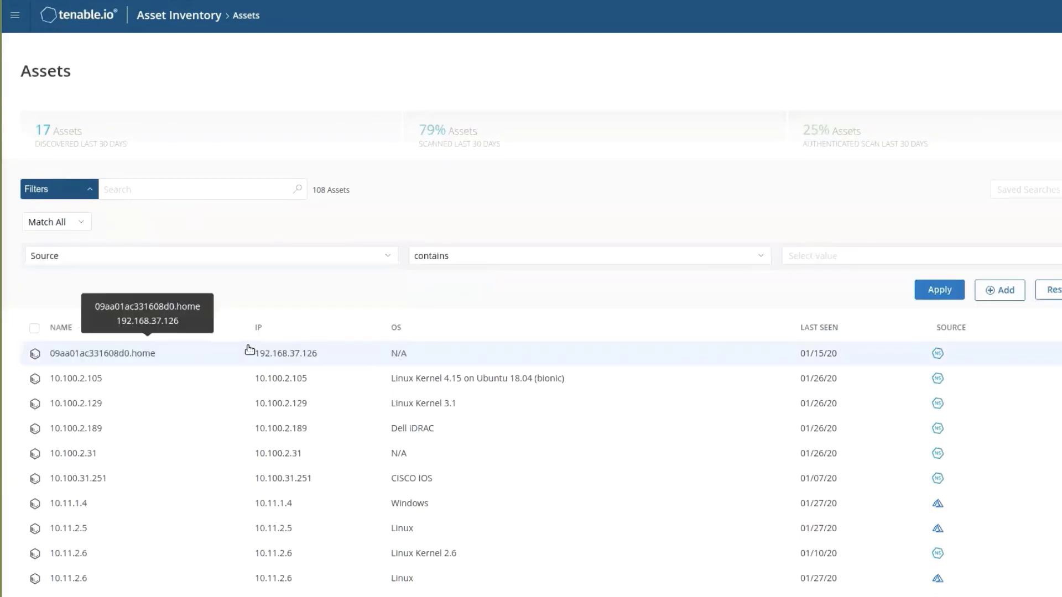
click(816, 258)
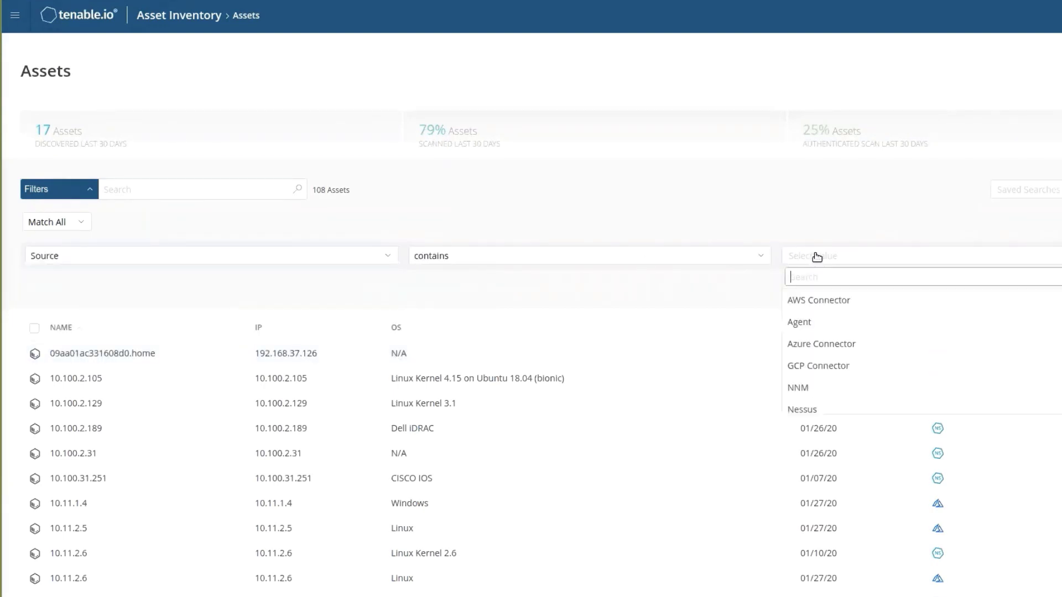
click(828, 344)
click(718, 298)
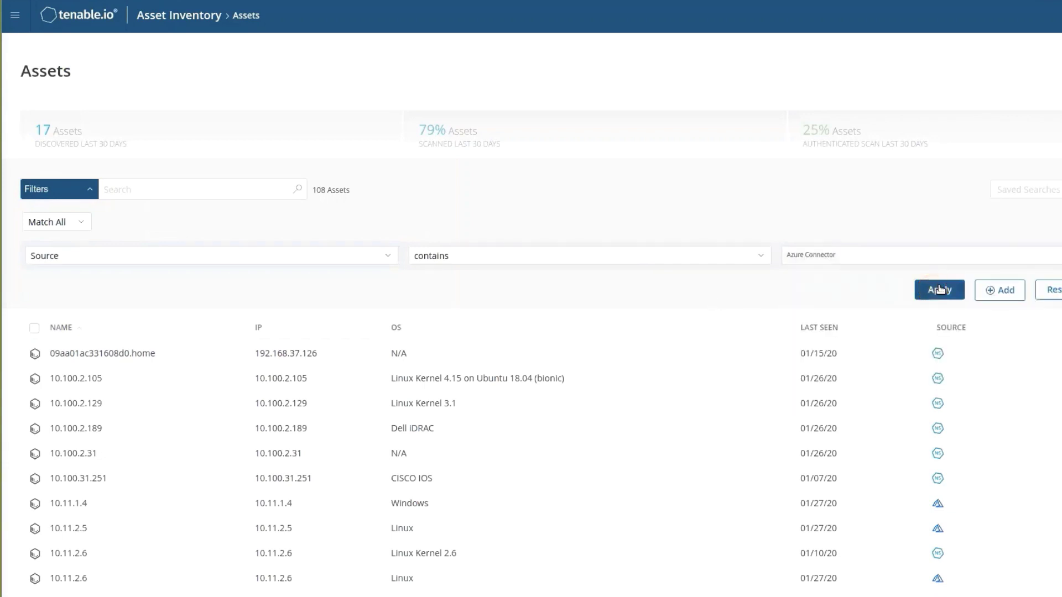
click(939, 289)
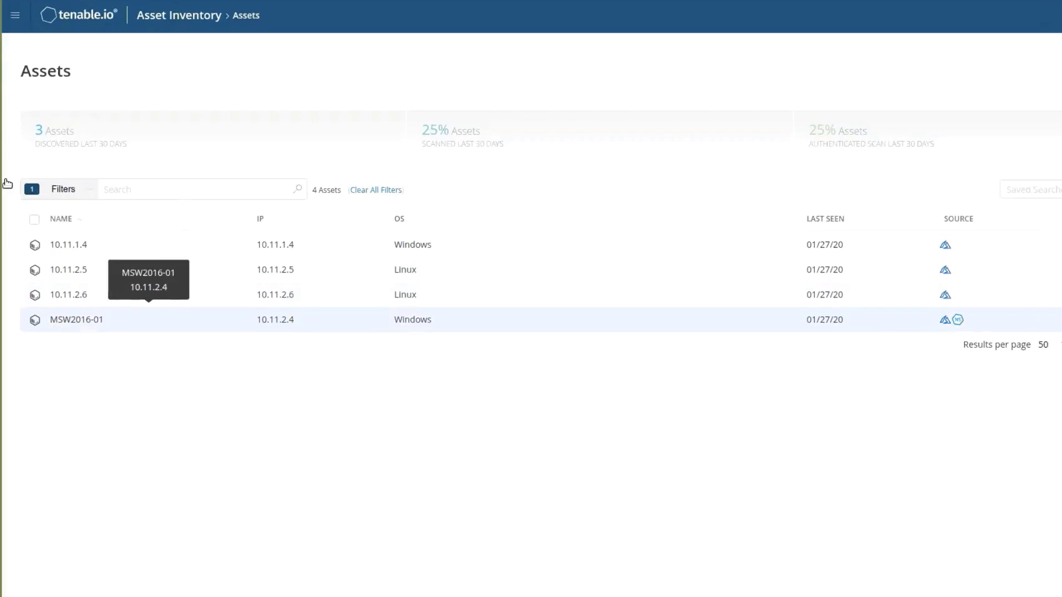
Open the Azure value of the Cloud tag category in the tagging settings to examine its rules.
click(15, 15)
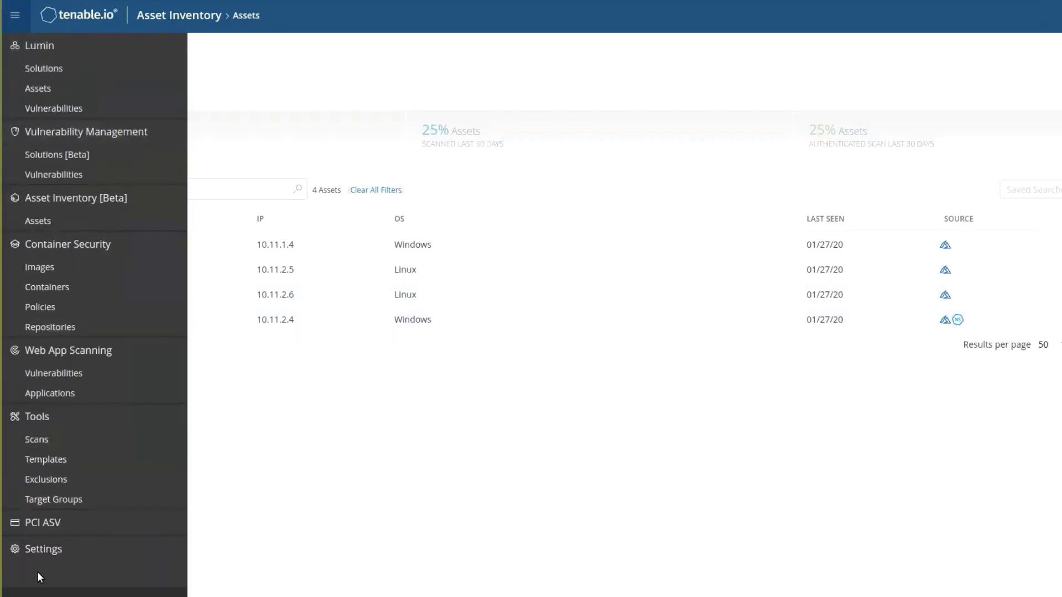
click(48, 552)
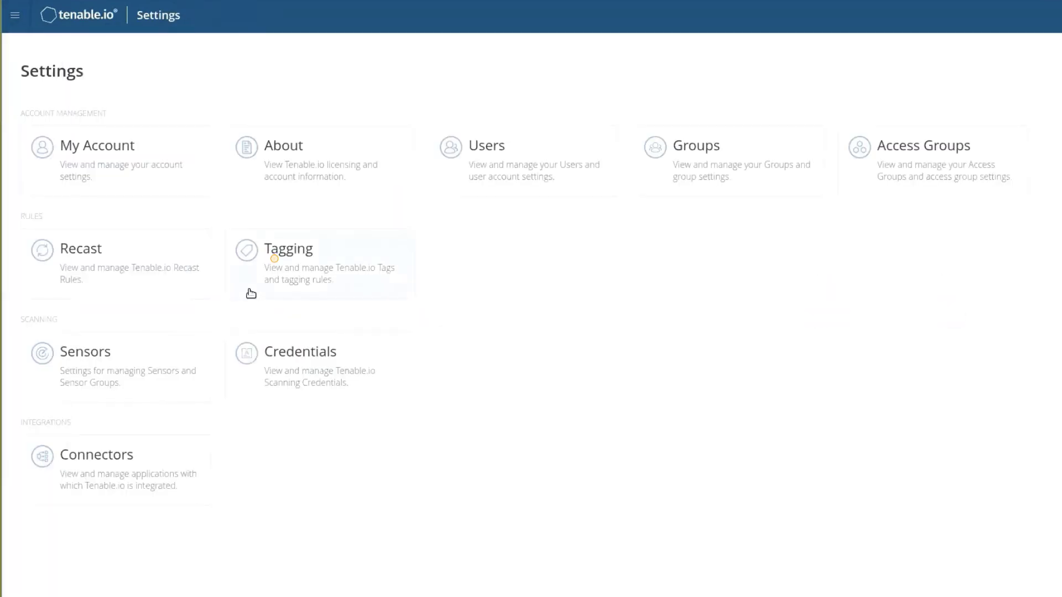
click(304, 254)
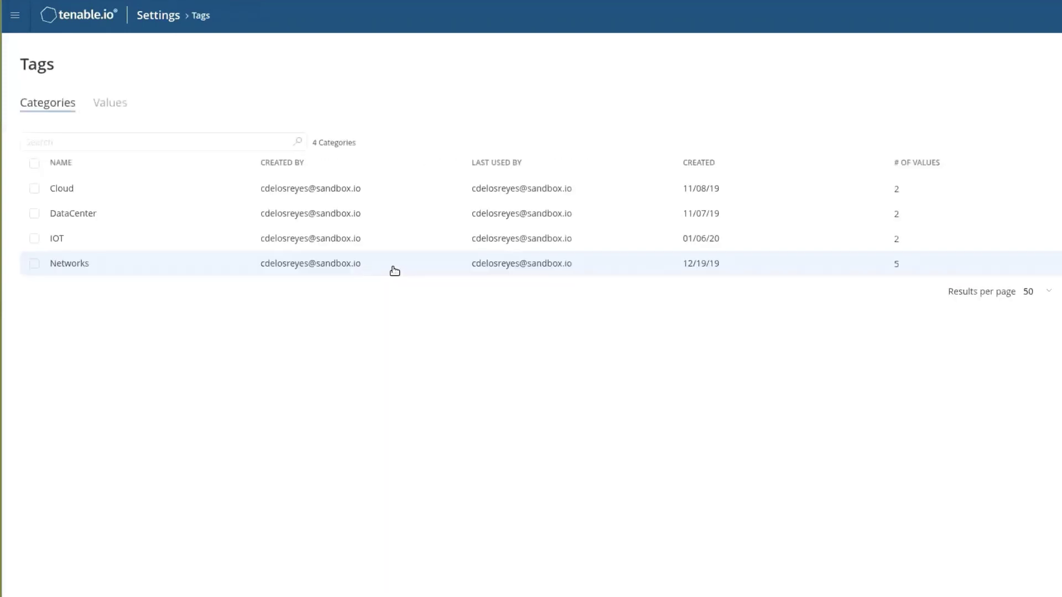
click(61, 191)
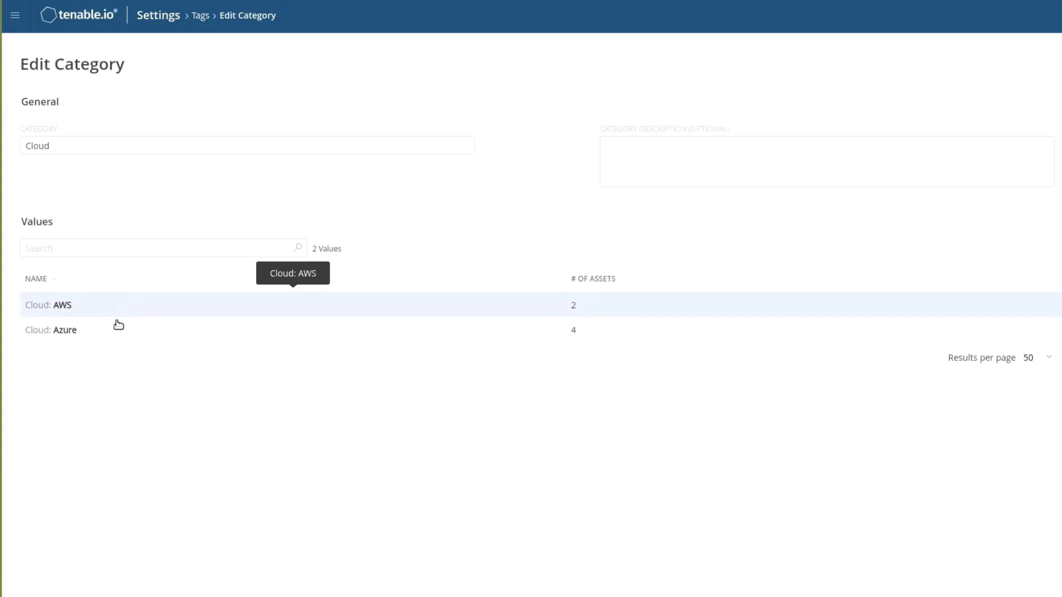
click(86, 335)
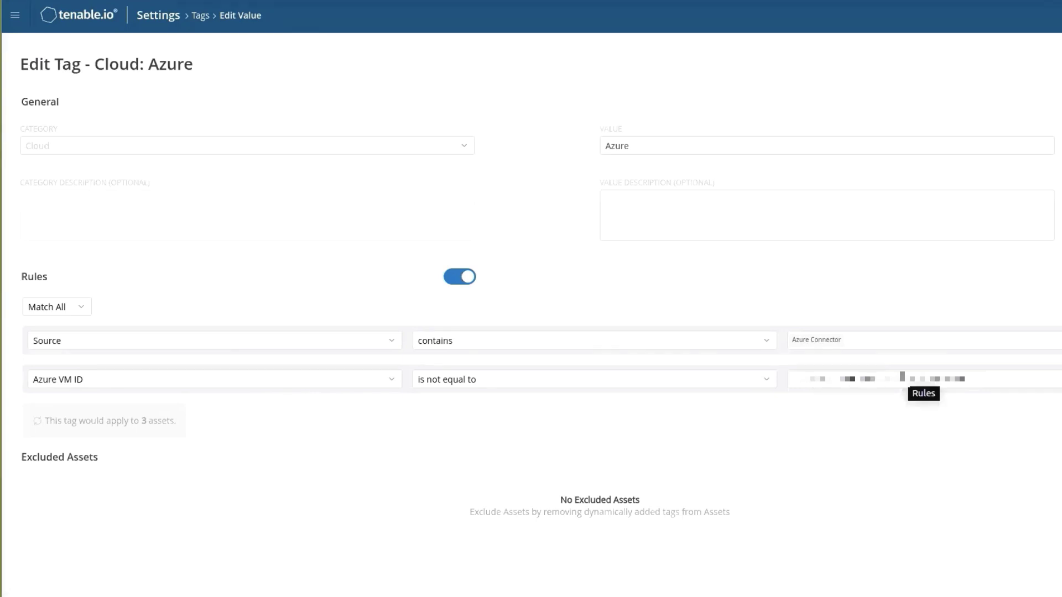
View the linked Nessus scanners in the sensor settings.
click(15, 15)
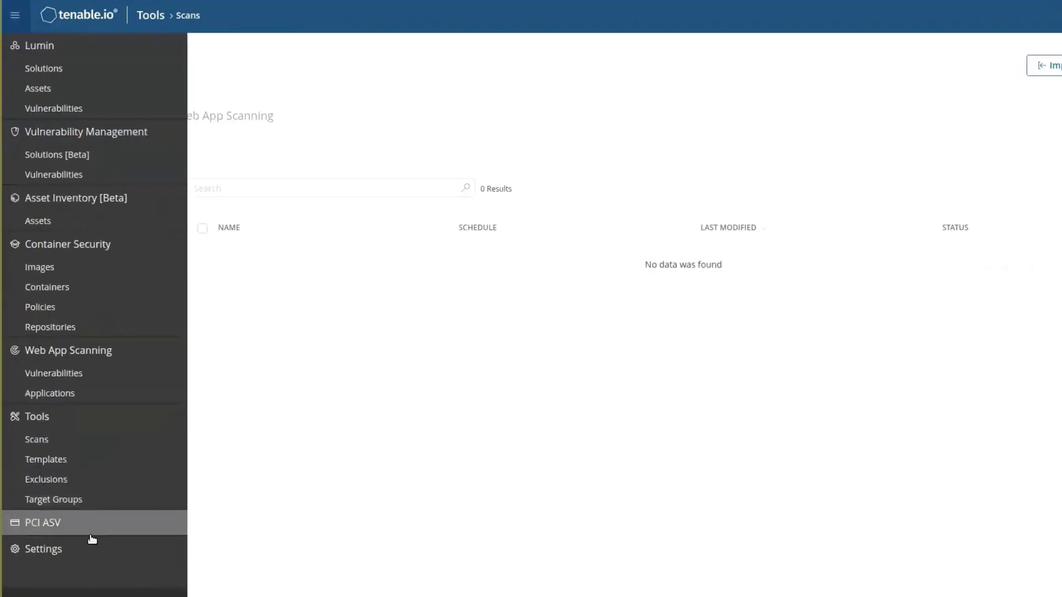
click(86, 549)
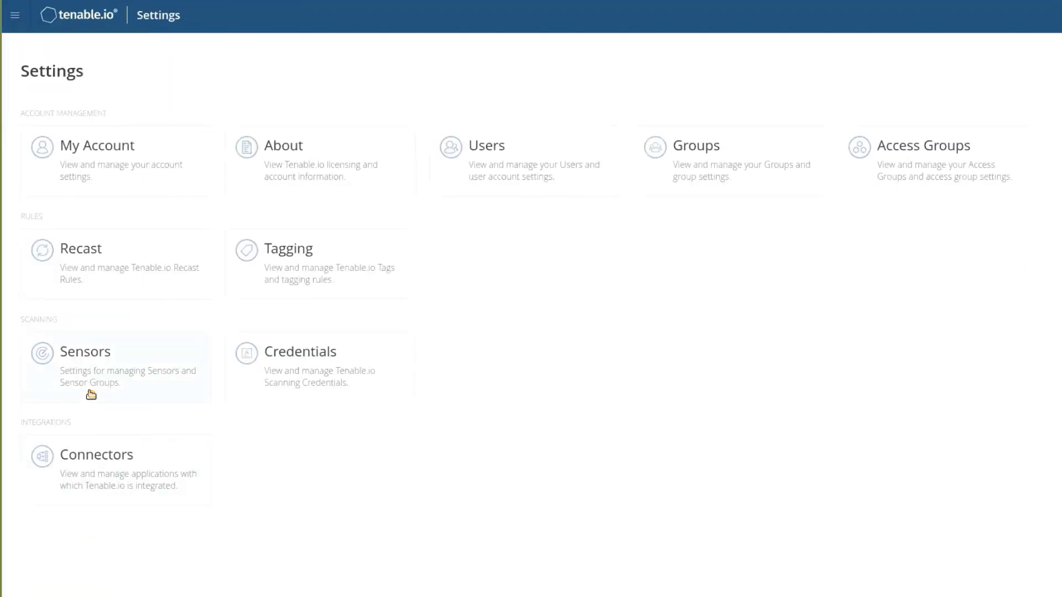
click(90, 391)
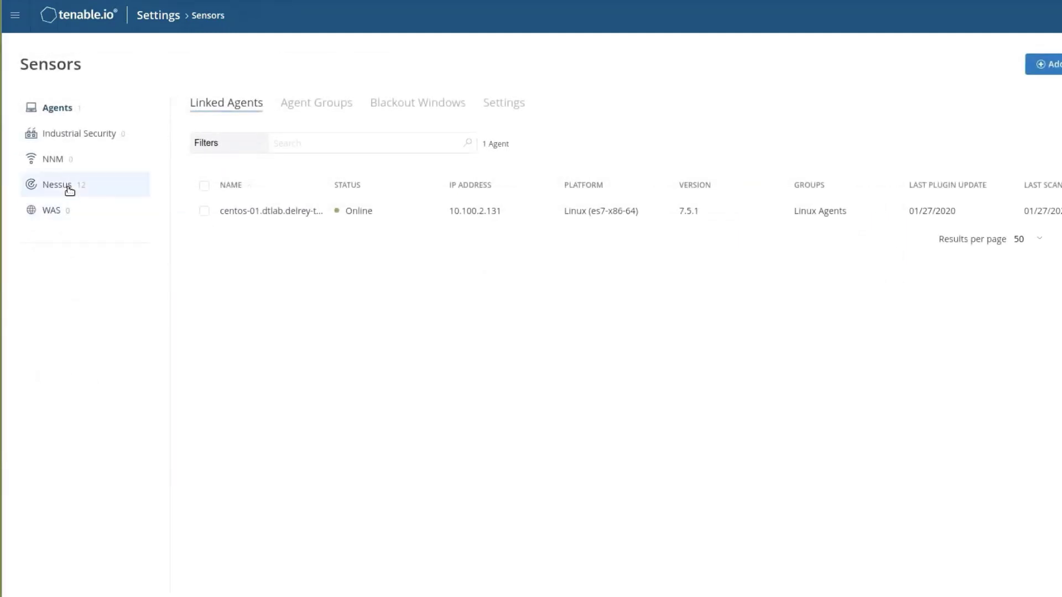
click(66, 188)
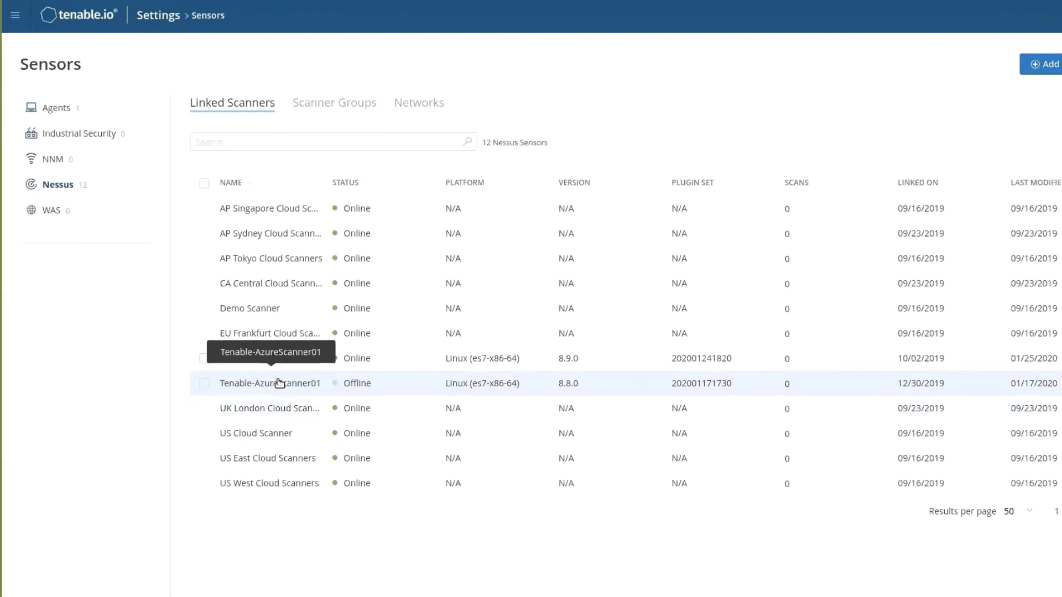
Open the Azure Scan from the AZURE scans folder for editing.
click(15, 15)
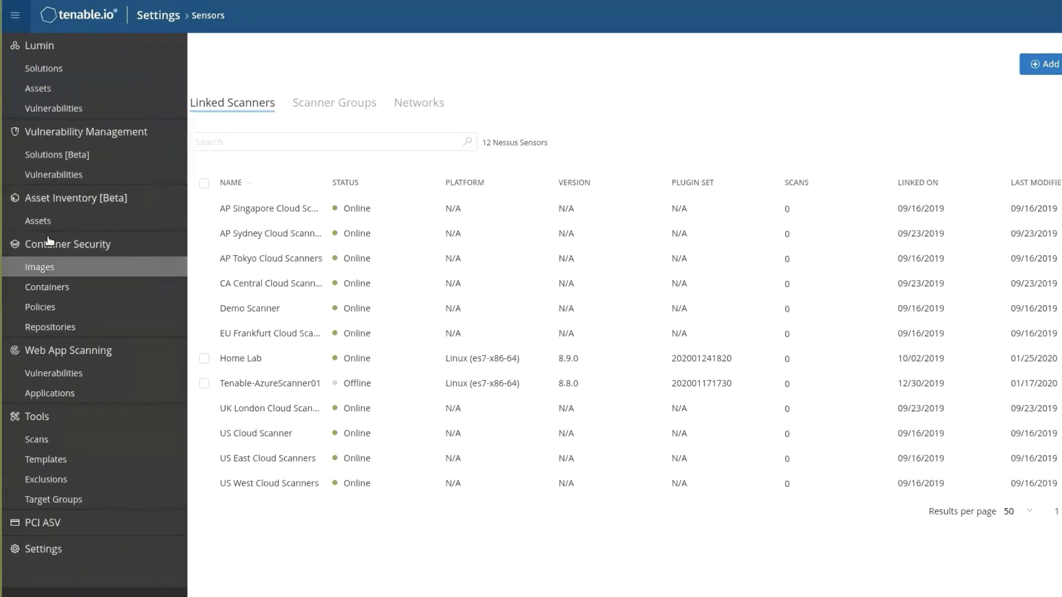
click(132, 447)
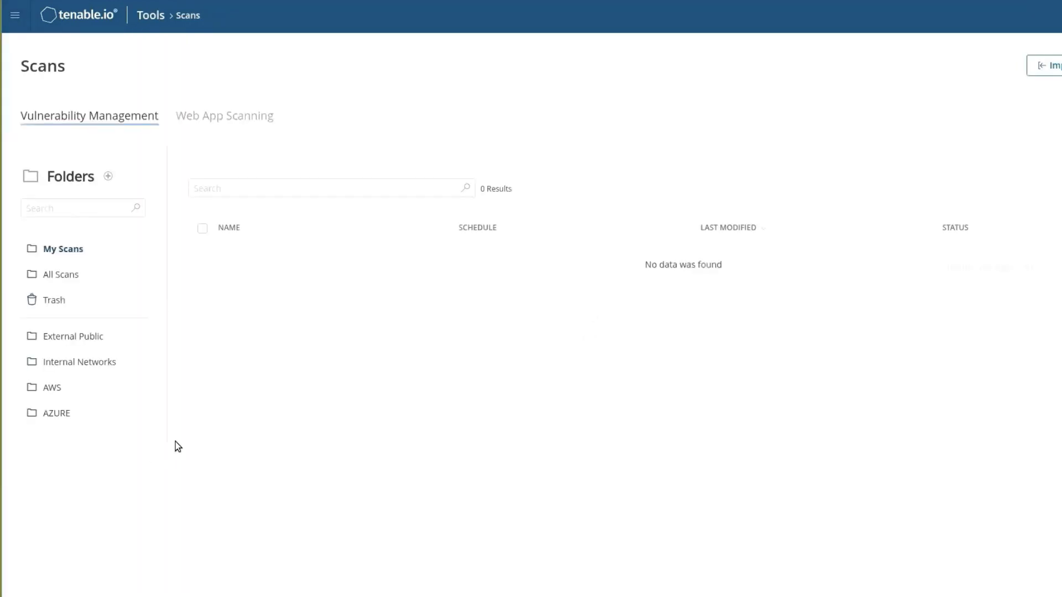
click(62, 416)
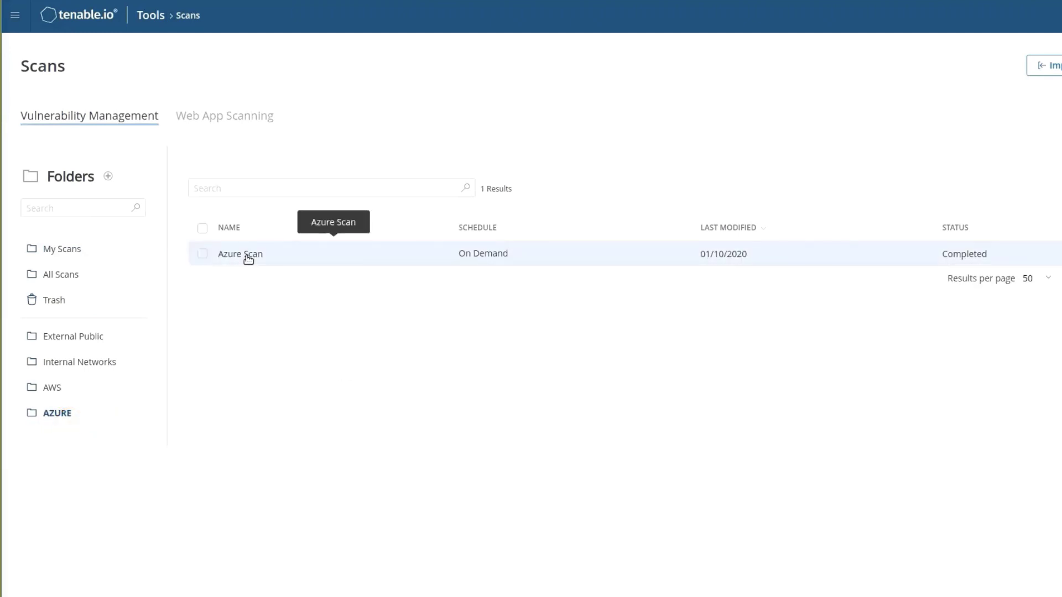
click(200, 254)
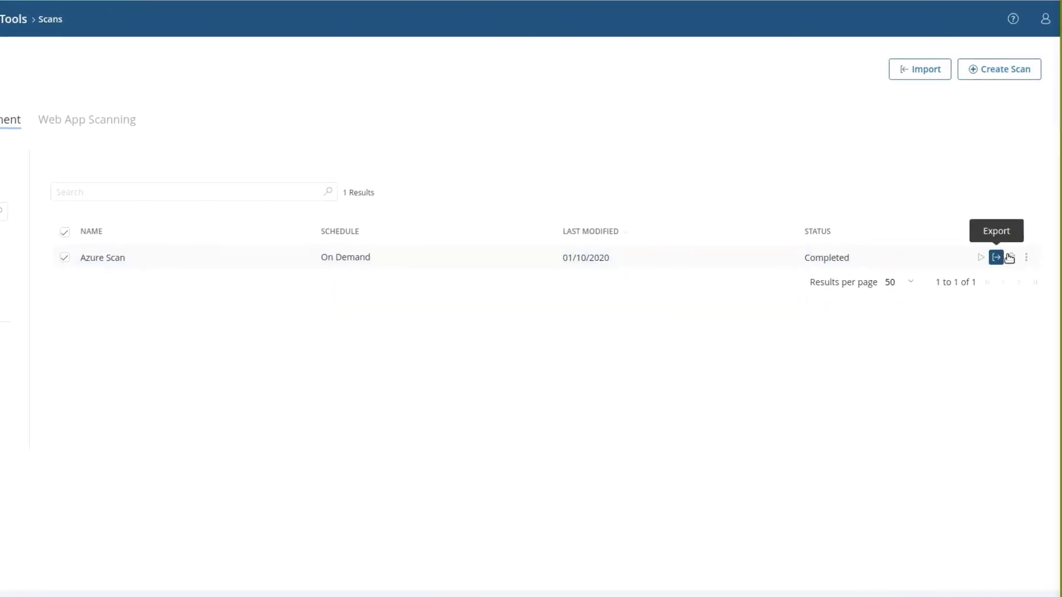
click(1025, 258)
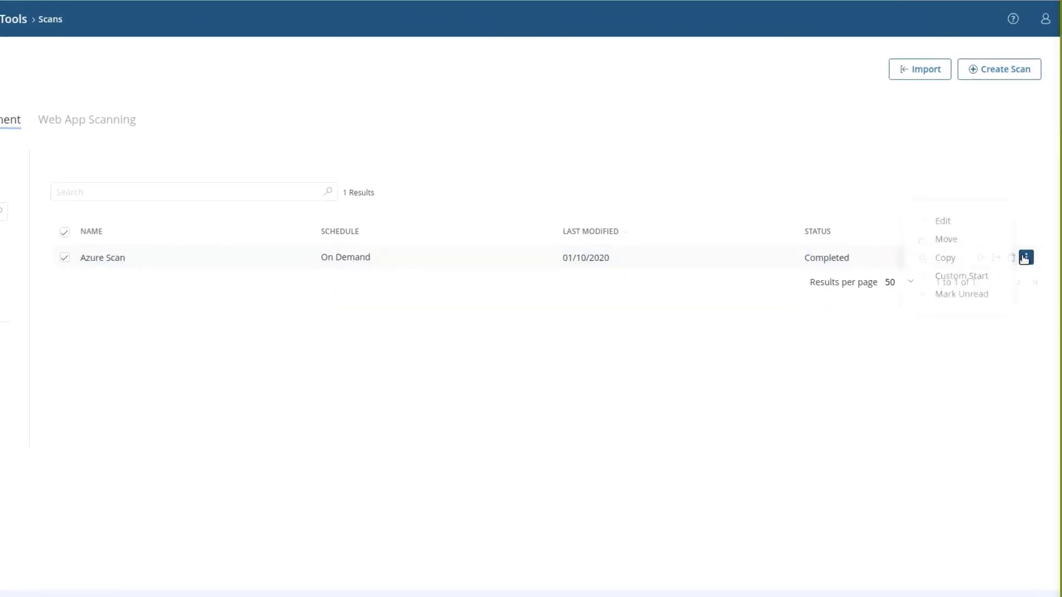
click(942, 223)
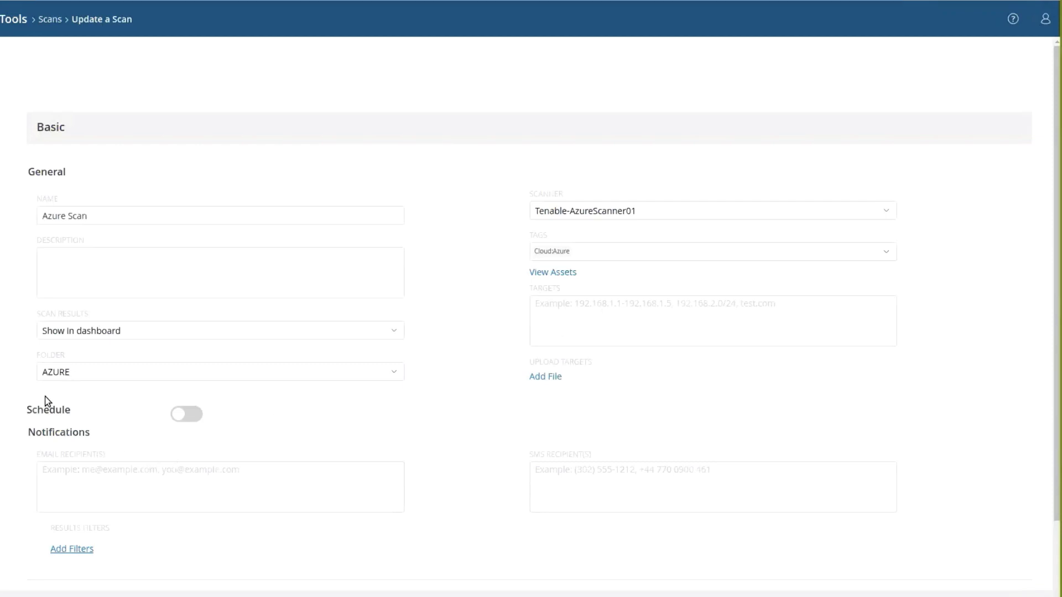
Review the Azure Scan's scanner choices and its Discovery, Assessment, Report, Advanced and Credentials settings.
click(666, 215)
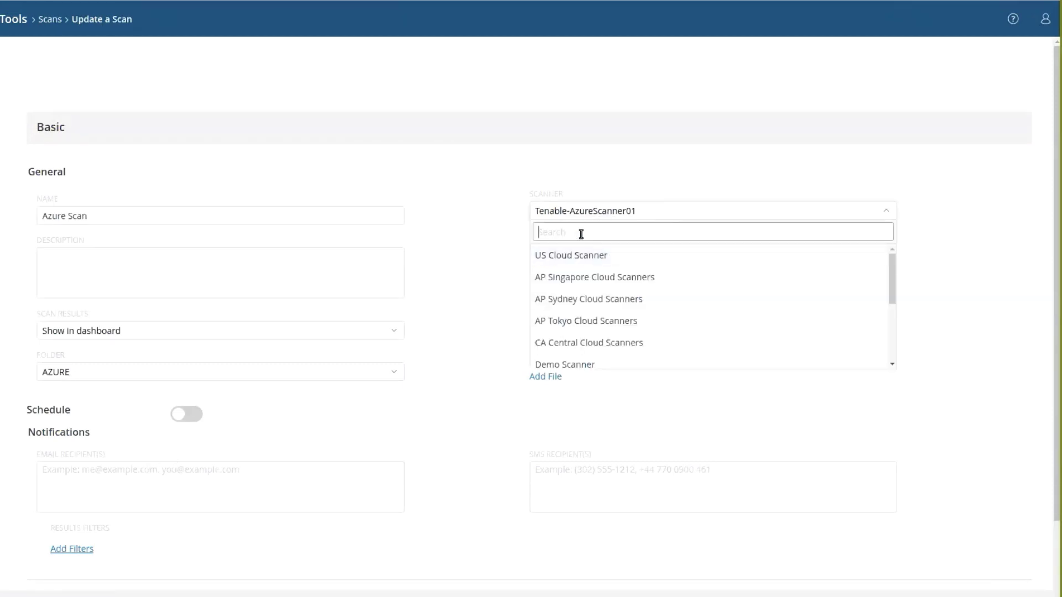
click(635, 215)
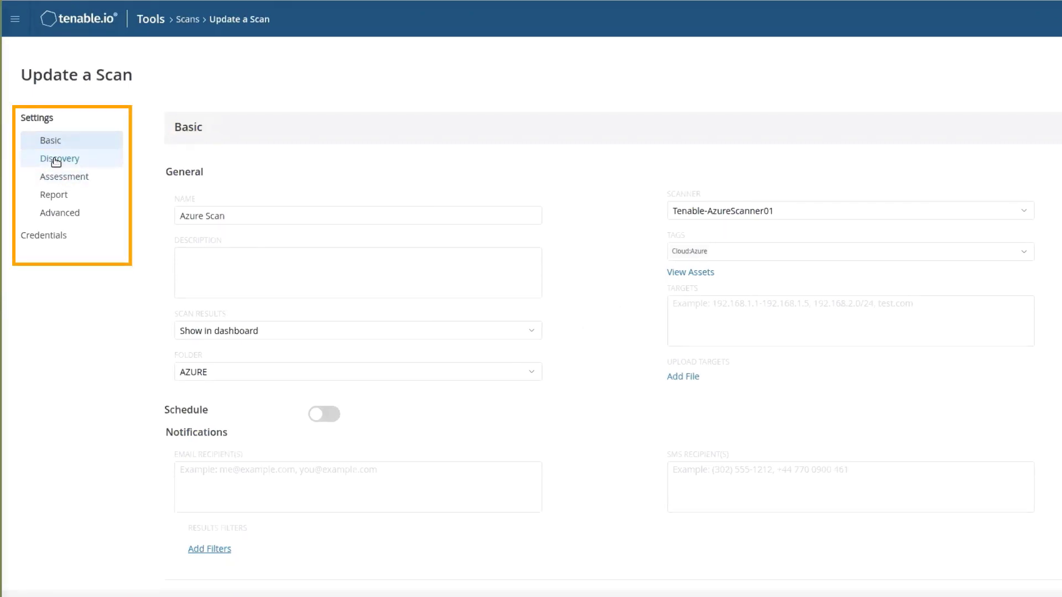
click(58, 162)
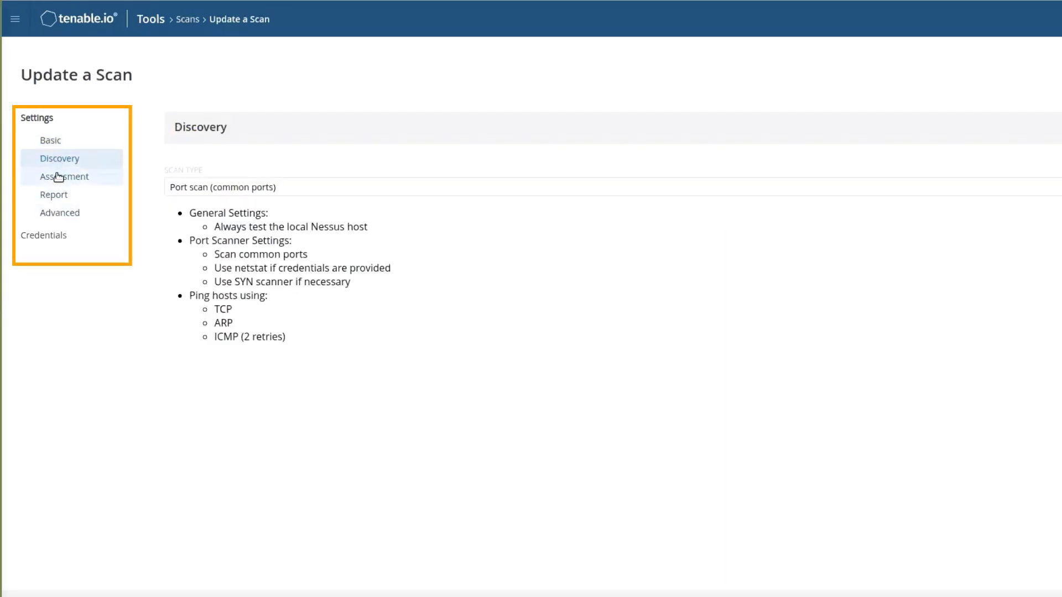
click(60, 183)
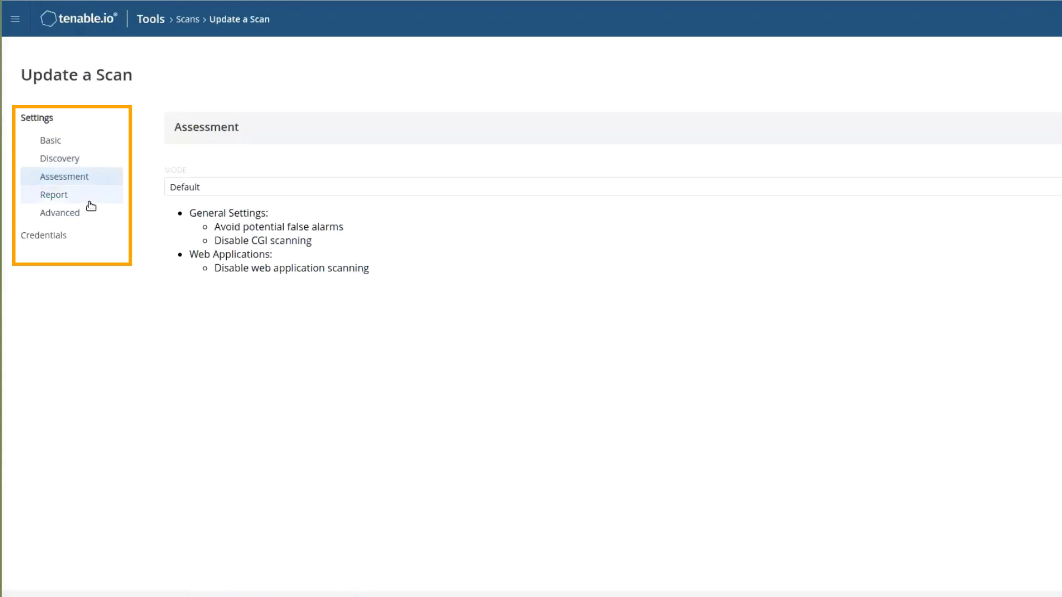
click(78, 200)
click(84, 214)
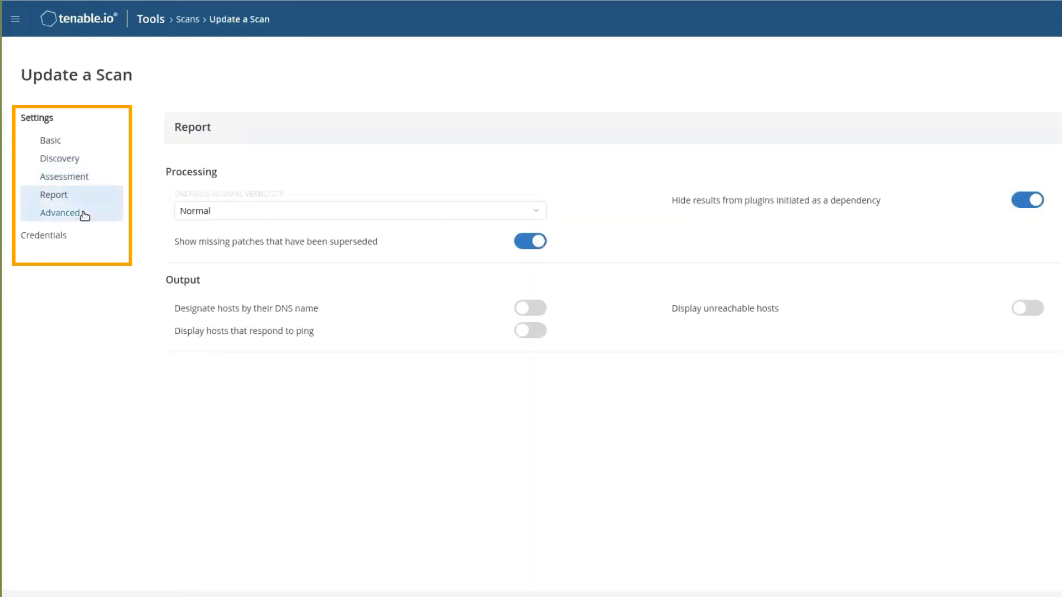
click(59, 238)
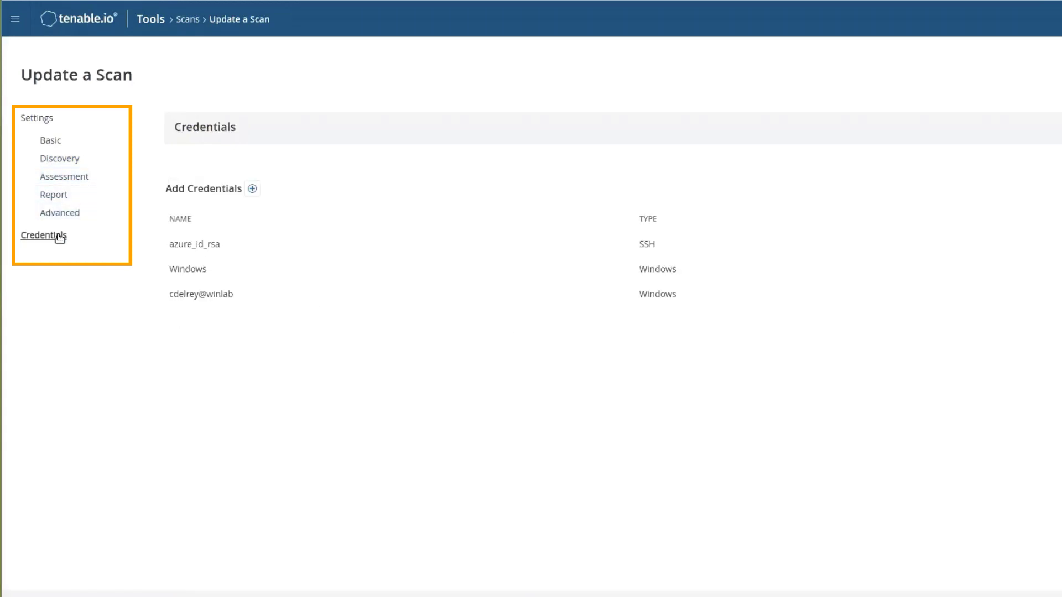